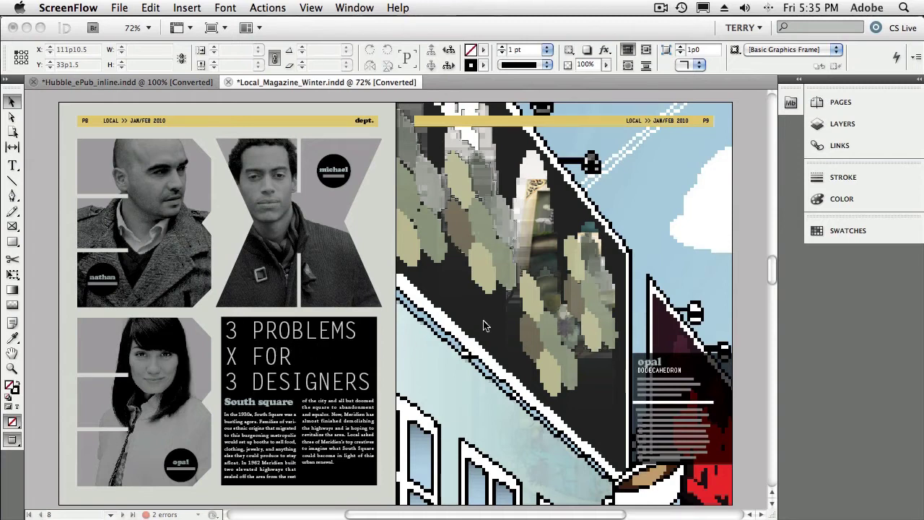
# Step: Render the pixel-art street illustration on page 9 with High Quality Display
pyautogui.click(520, 285)
pyautogui.rightClick(519, 285)
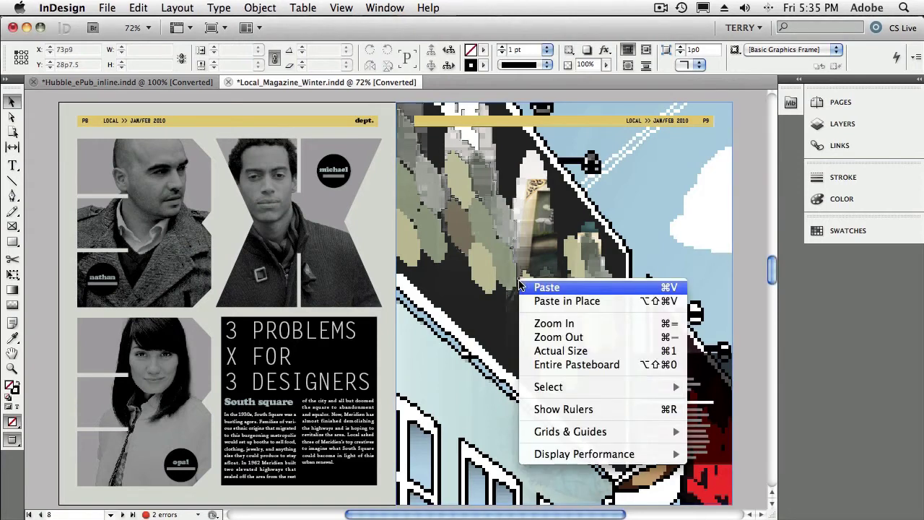
pyautogui.moveTo(560, 455)
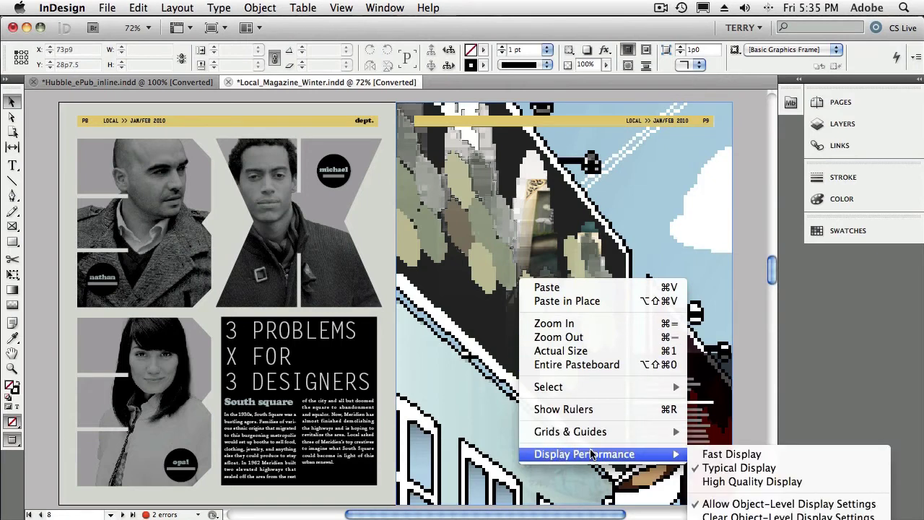
pyautogui.click(705, 482)
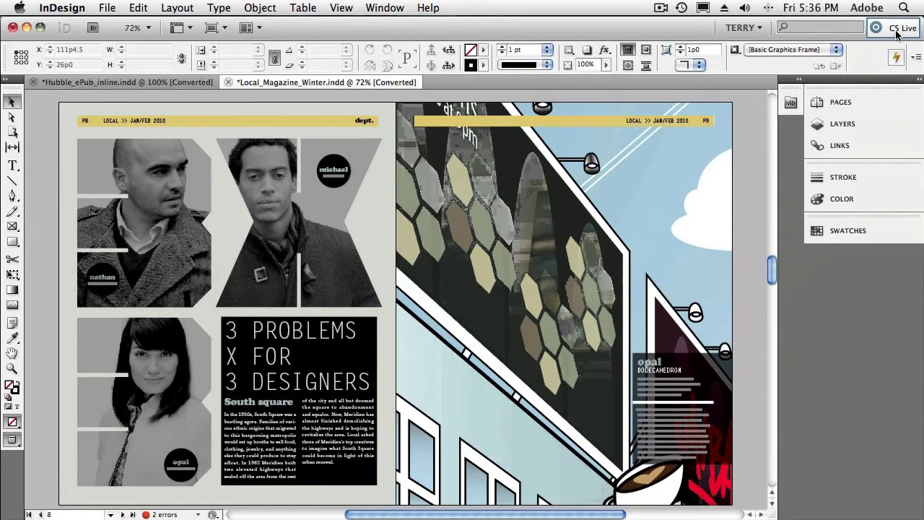
# Step: Start a new CS Review named 'On a Friday afternoon' and dismiss the save-before-adding warning
pyautogui.click(897, 32)
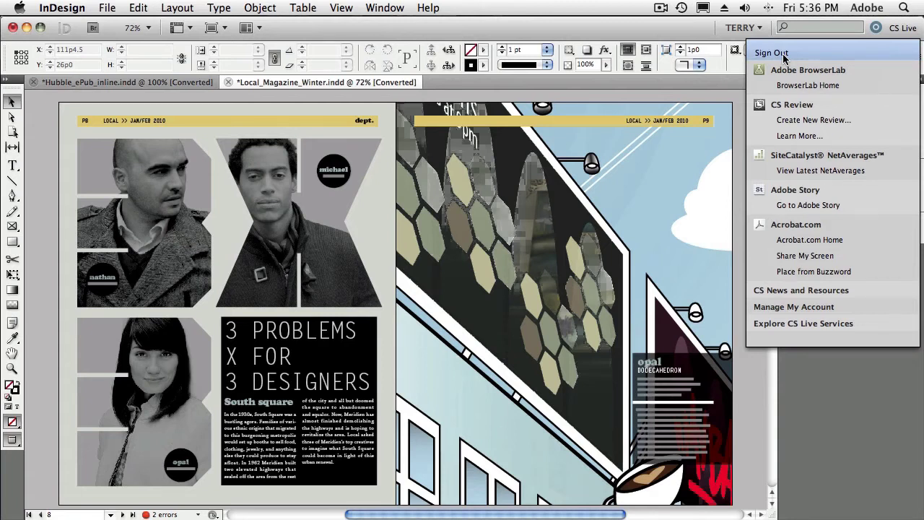
pyautogui.click(793, 121)
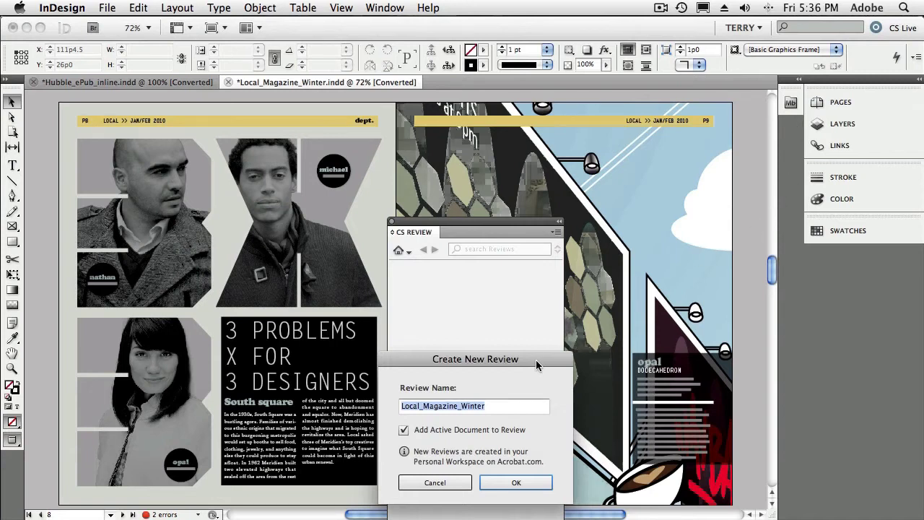
pyautogui.moveTo(535, 360); pyautogui.dragTo(721, 255)
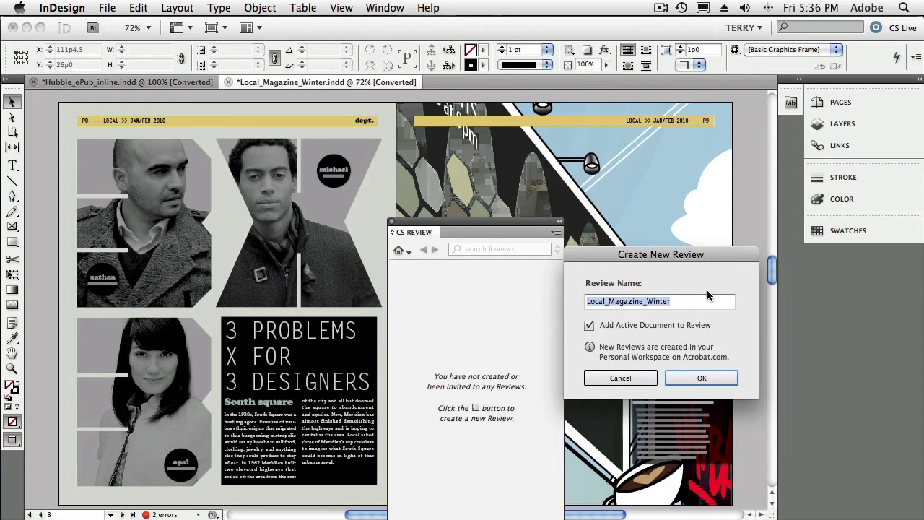
pyautogui.press('BackSpace')
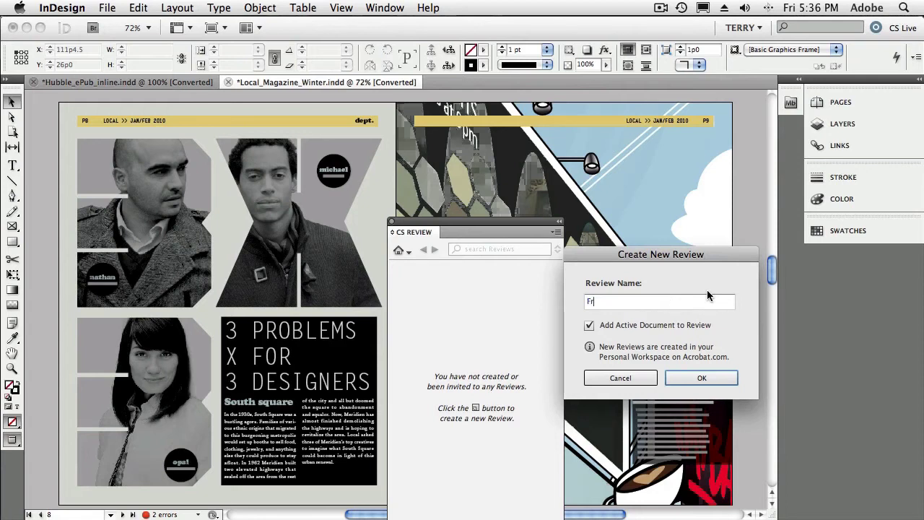
pyautogui.write('On a Friday afternoon')
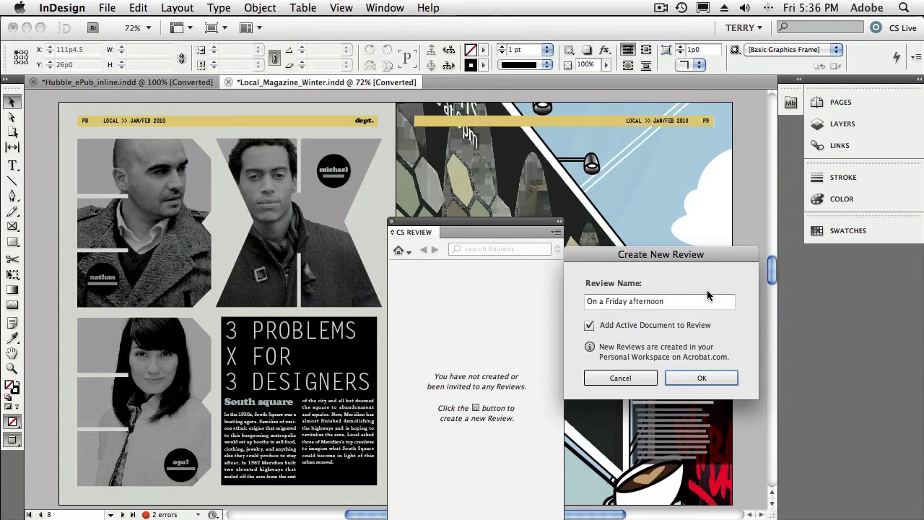
pyautogui.click(691, 376)
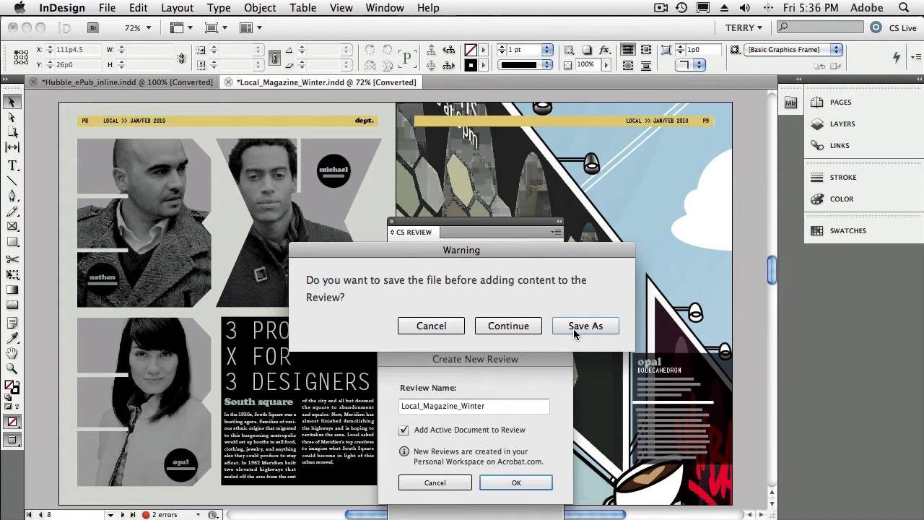
pyautogui.click(573, 328)
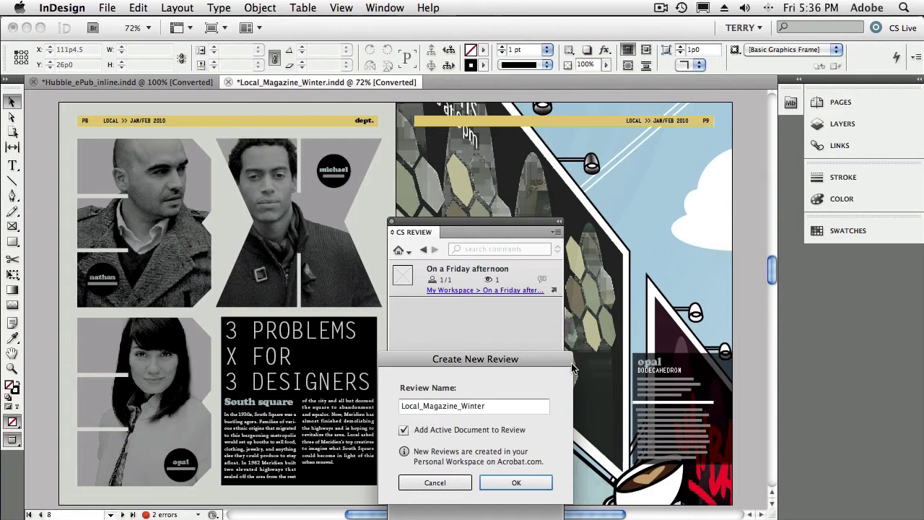
# Step: Re-enter the review name as 'On a Friday Afternoon' and confirm creating the review
pyautogui.moveTo(535, 366); pyautogui.dragTo(698, 288)
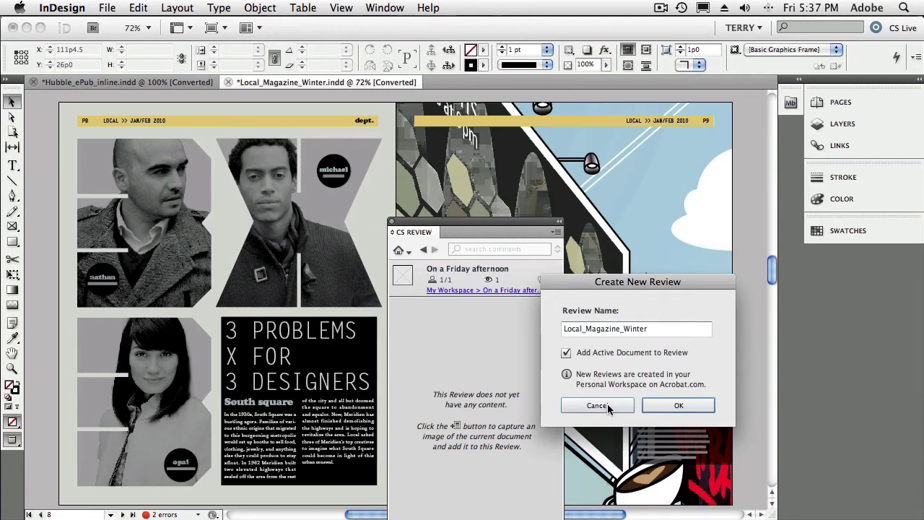
pyautogui.moveTo(649, 329); pyautogui.dragTo(560, 324)
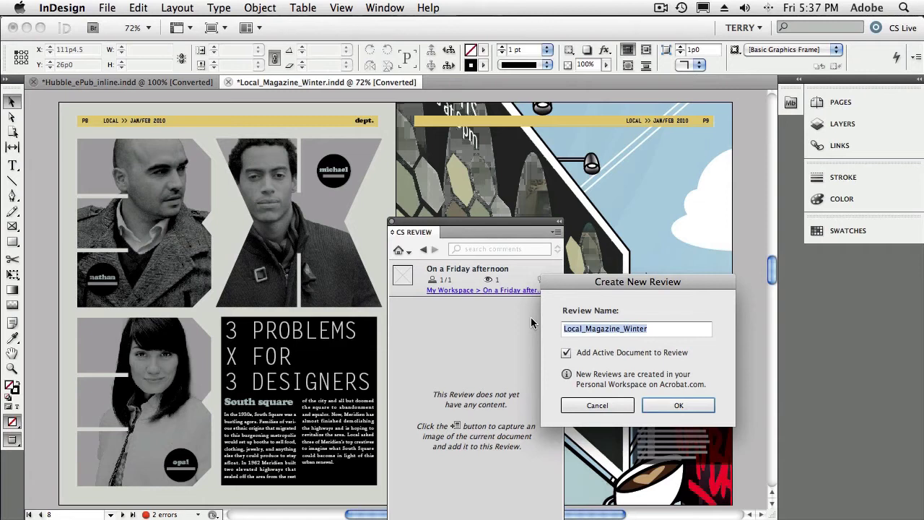
pyautogui.write('On a Friday')
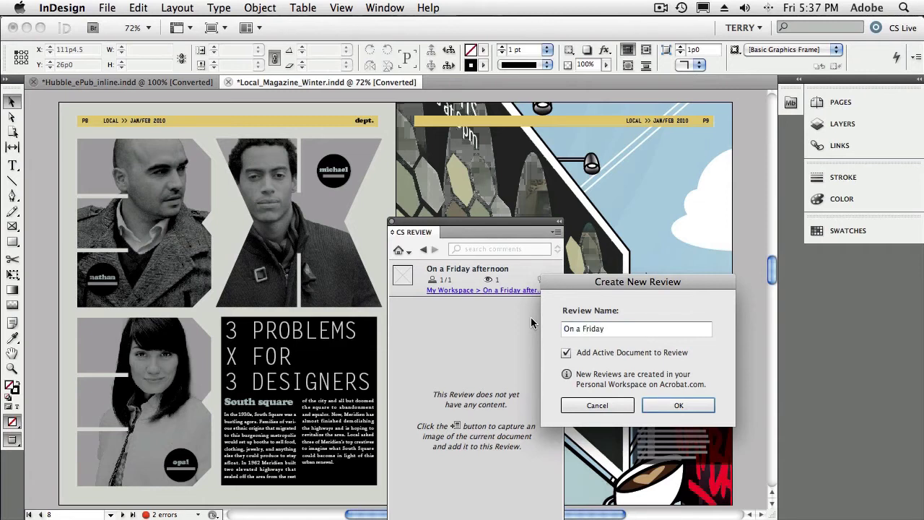
pyautogui.write(' After')
pyautogui.press('BackSpace')
pyautogui.press('BackSpace')
pyautogui.press('BackSpace')
pyautogui.press('BackSpace')
pyautogui.write('t')
pyautogui.press('BackSpace')
pyautogui.write('fternoon')
pyautogui.click(657, 402)
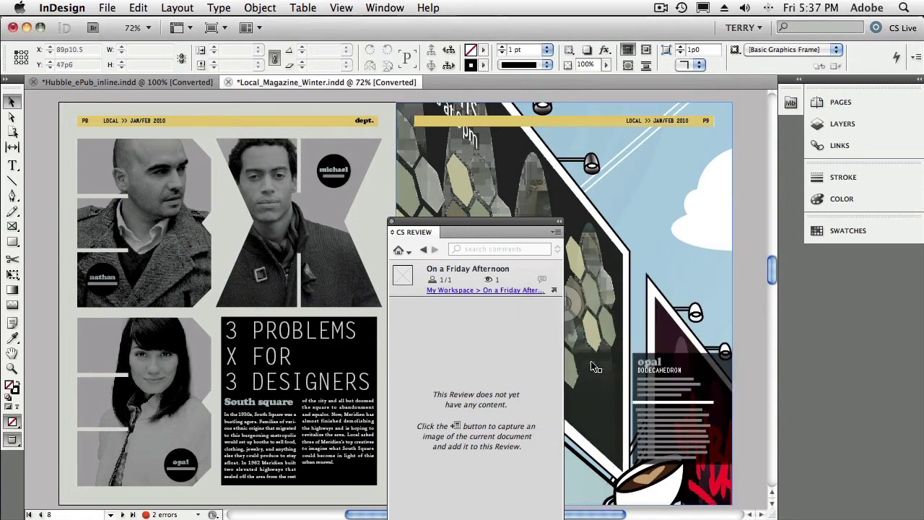
# Step: Save the magazine to the Desktop, then set upload to Current Spread (8-9), viewed online afterwards
pyautogui.click(565, 324)
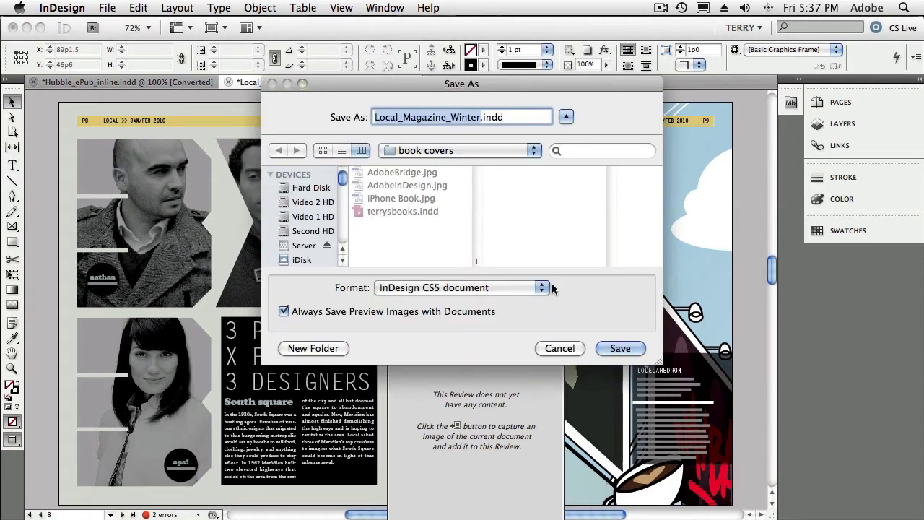
pyautogui.press('super+shift+d')
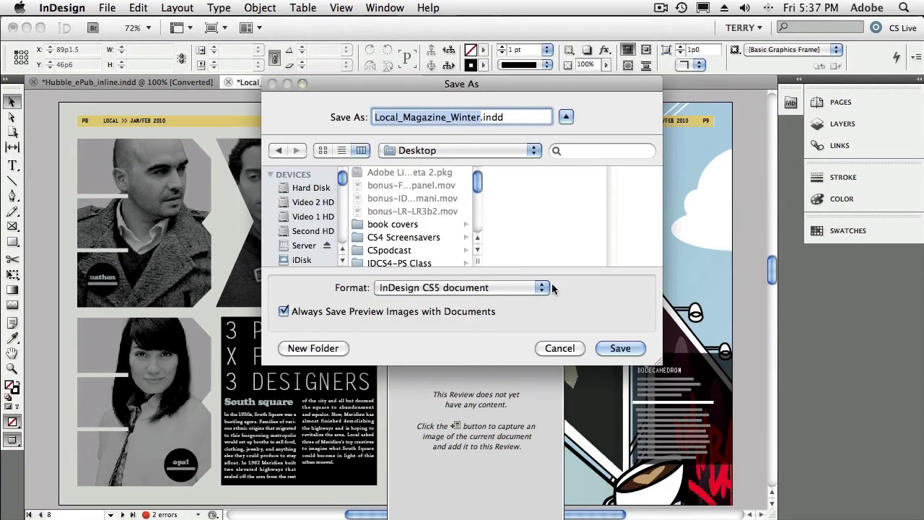
pyautogui.click(620, 349)
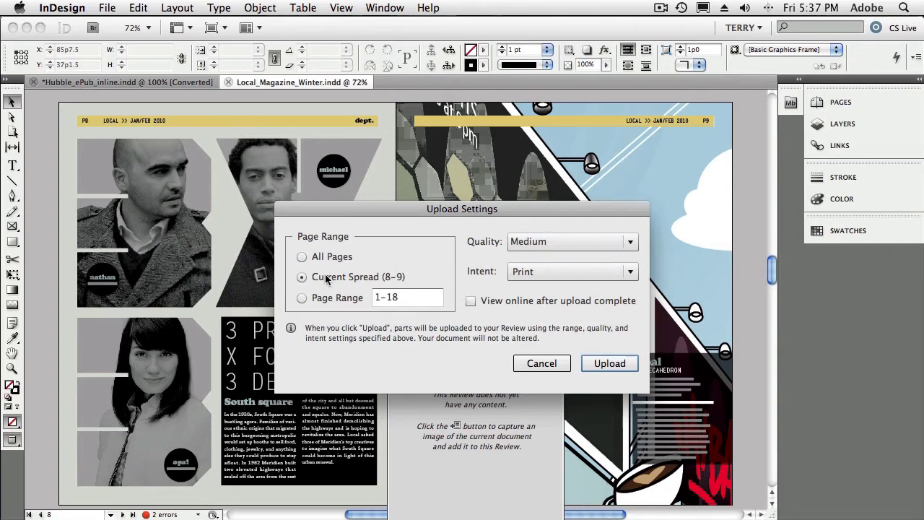
pyautogui.click(302, 277)
pyautogui.click(471, 303)
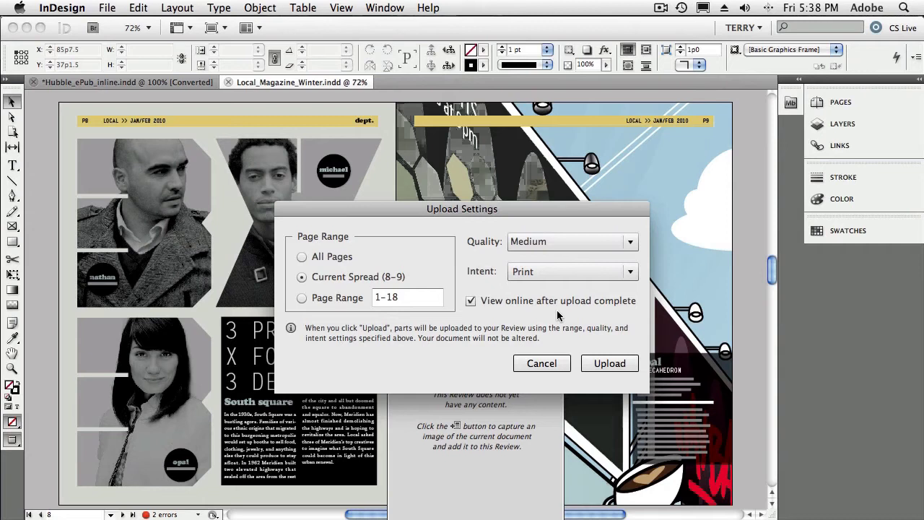
# Step: Upload spread 8–9 into the On a Friday Afternoon review and move the review panel aside
pyautogui.click(606, 365)
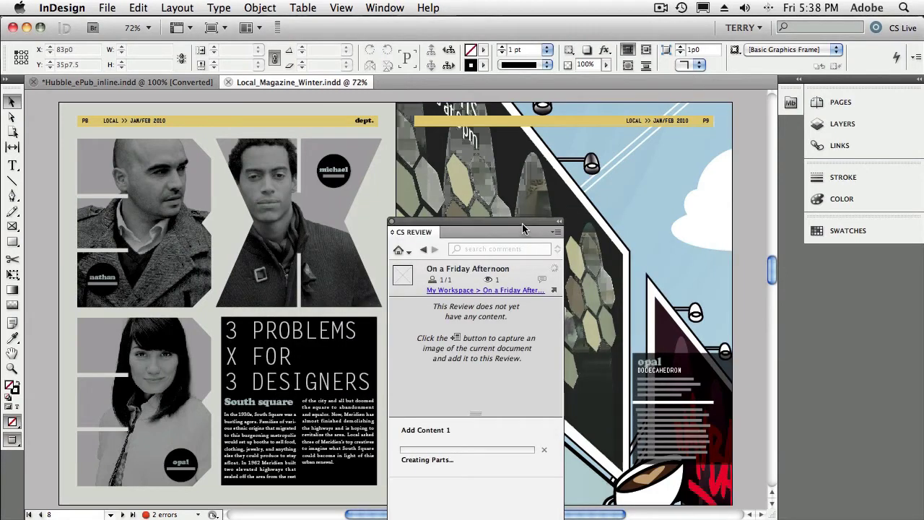
pyautogui.moveTo(522, 223); pyautogui.dragTo(690, 117)
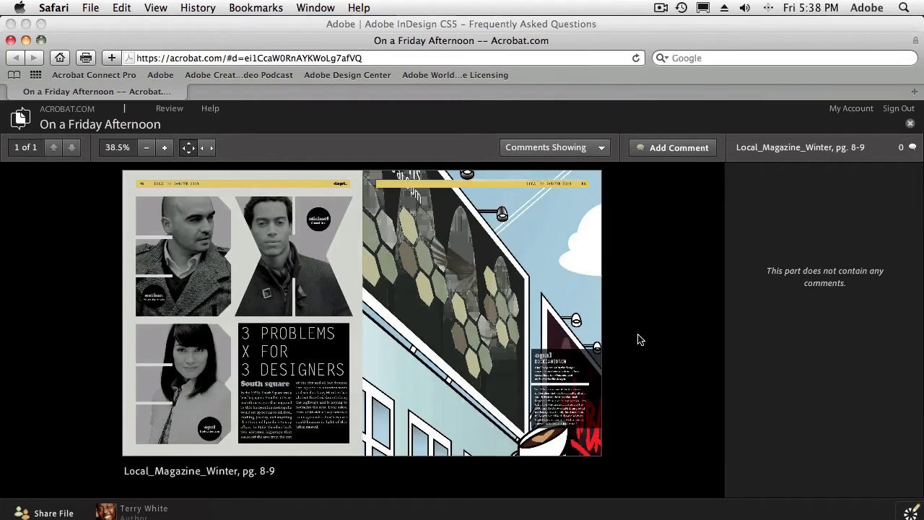
# Step: Open the Share "On a Friday Afternoon" dialog from Share File on Acrobat.com
pyautogui.moveTo(605, 38); pyautogui.dragTo(605, 18)
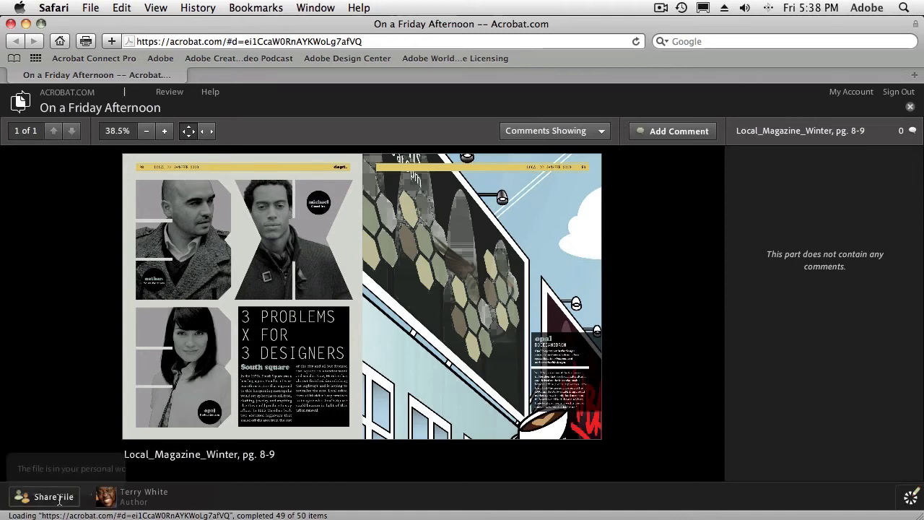
pyautogui.moveTo(60, 498)
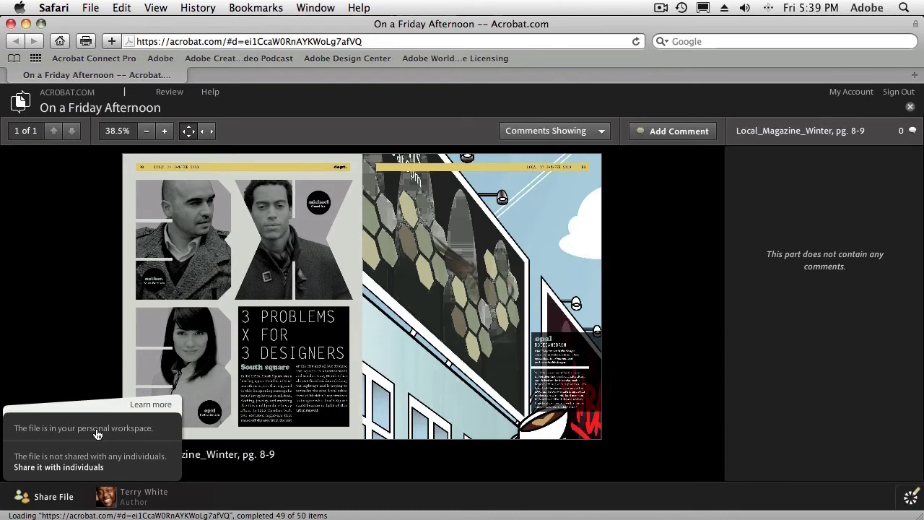
pyautogui.click(93, 466)
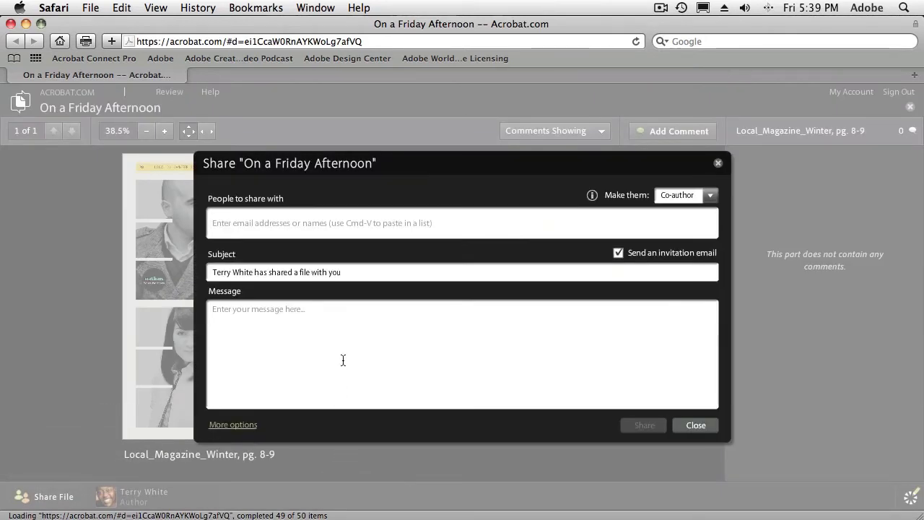
# Step: Change the invitee role from Co-author to Reviewer, then close the Share dialog
pyautogui.click(404, 236)
pyautogui.click(710, 195)
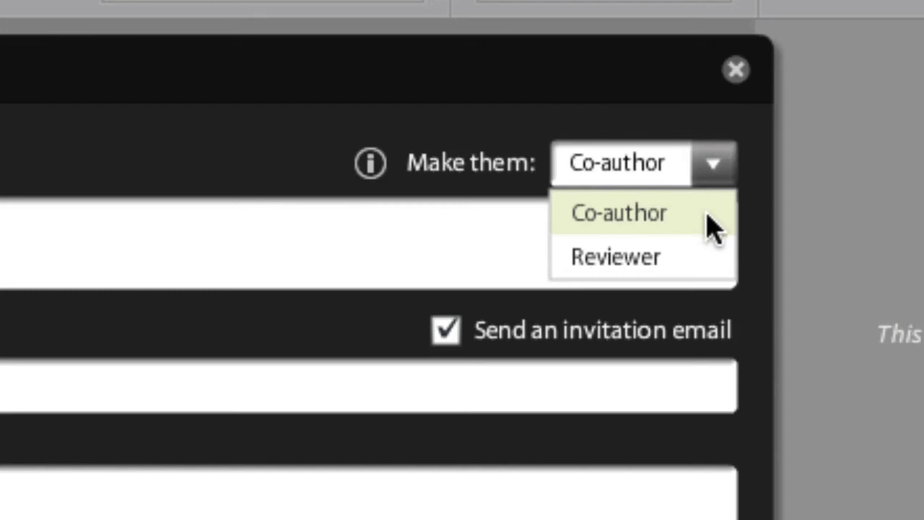
pyautogui.click(634, 254)
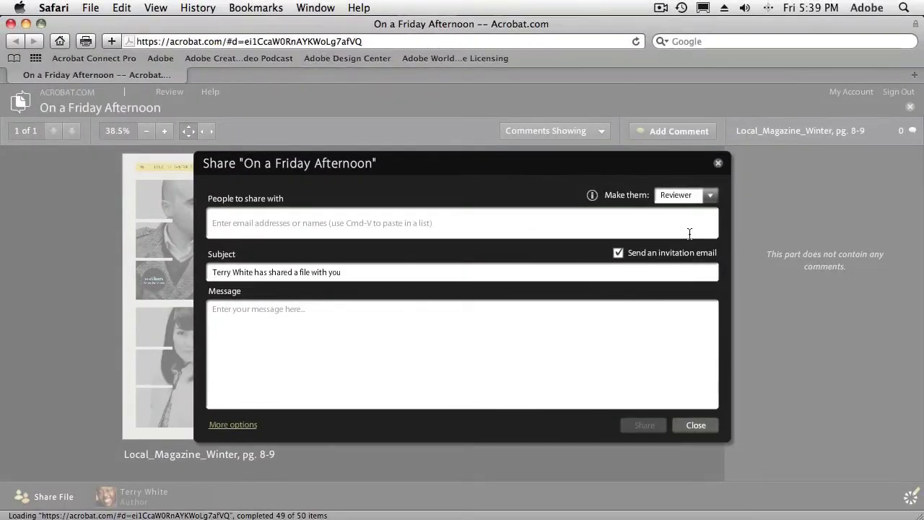
pyautogui.click(695, 425)
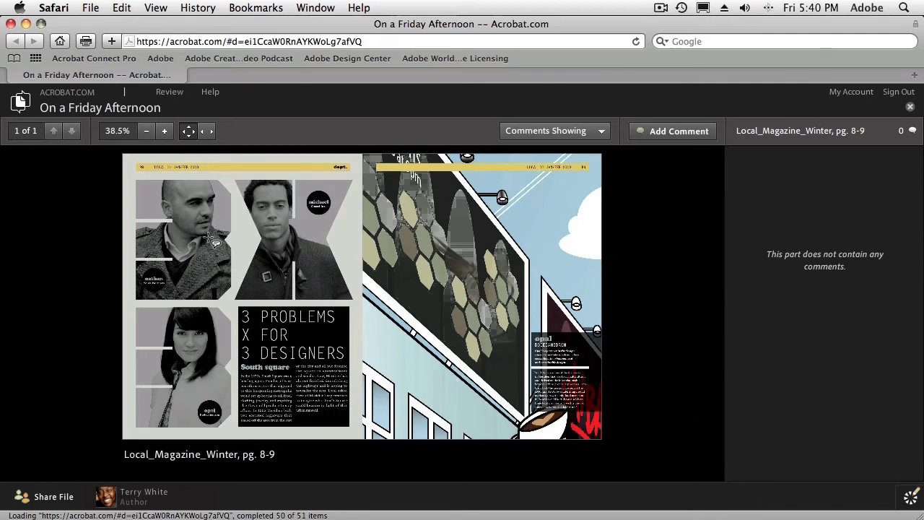
pyautogui.click(164, 131)
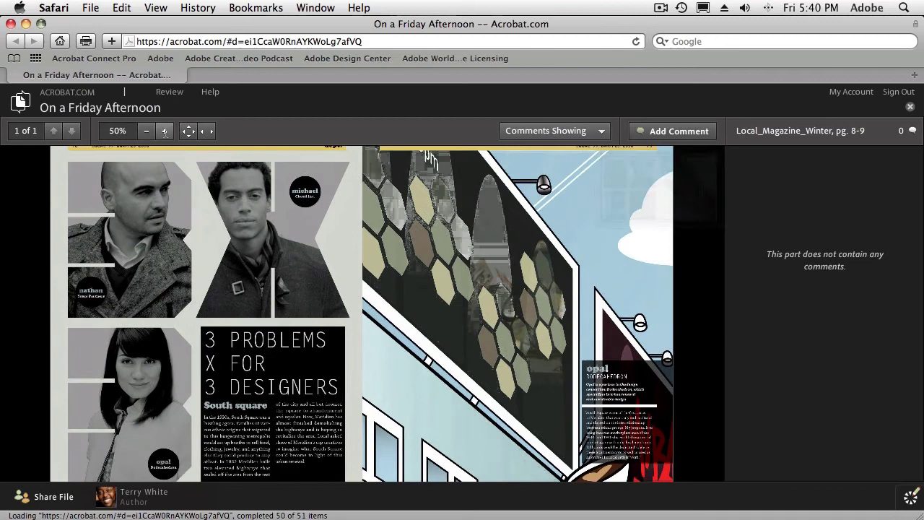
pyautogui.click(164, 131)
pyautogui.click(164, 131)
pyautogui.click(165, 131)
pyautogui.click(164, 131)
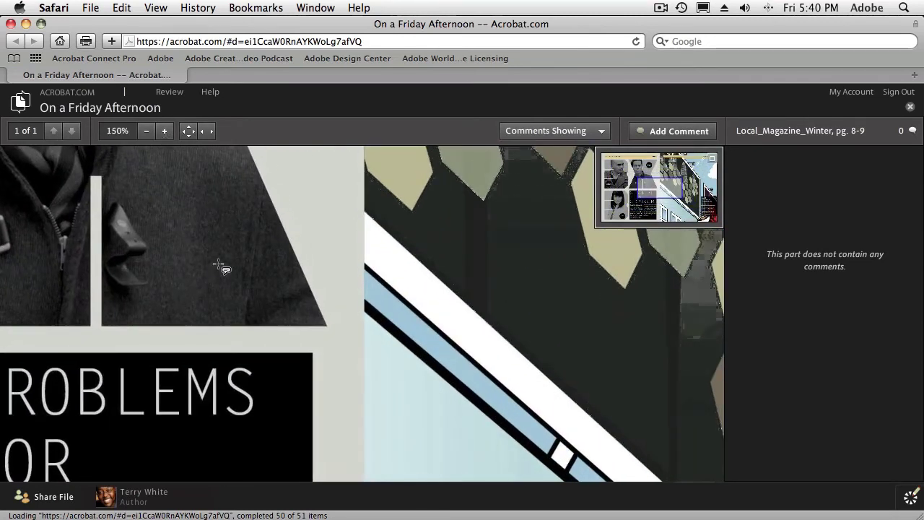
pyautogui.moveTo(206, 303); pyautogui.dragTo(422, 162)
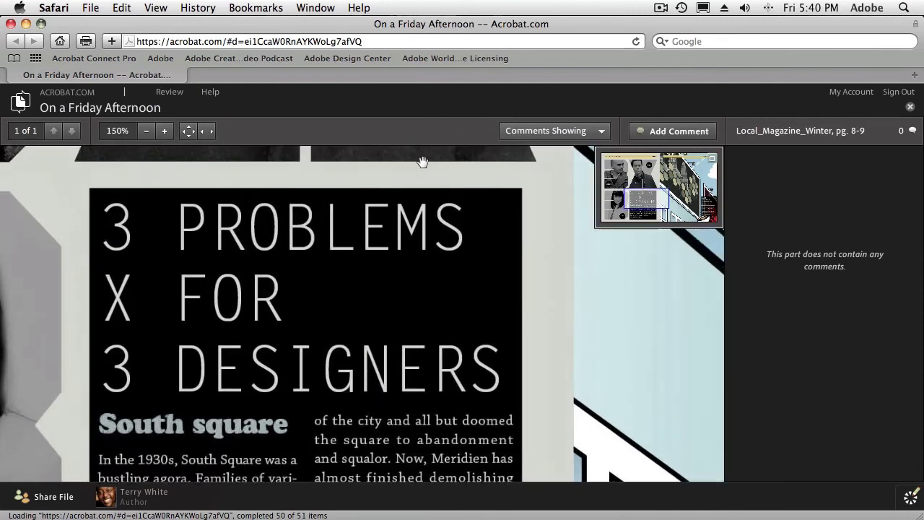
pyautogui.moveTo(385, 313); pyautogui.dragTo(473, 158)
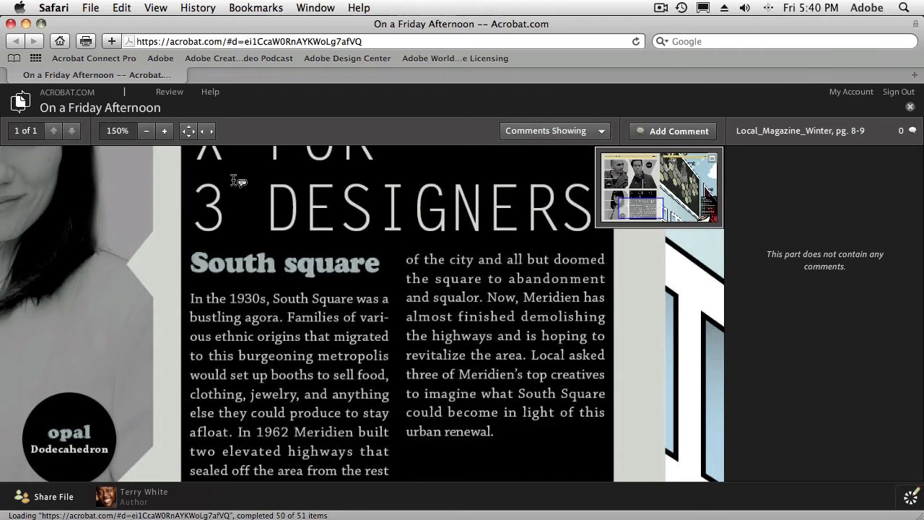
pyautogui.click(189, 130)
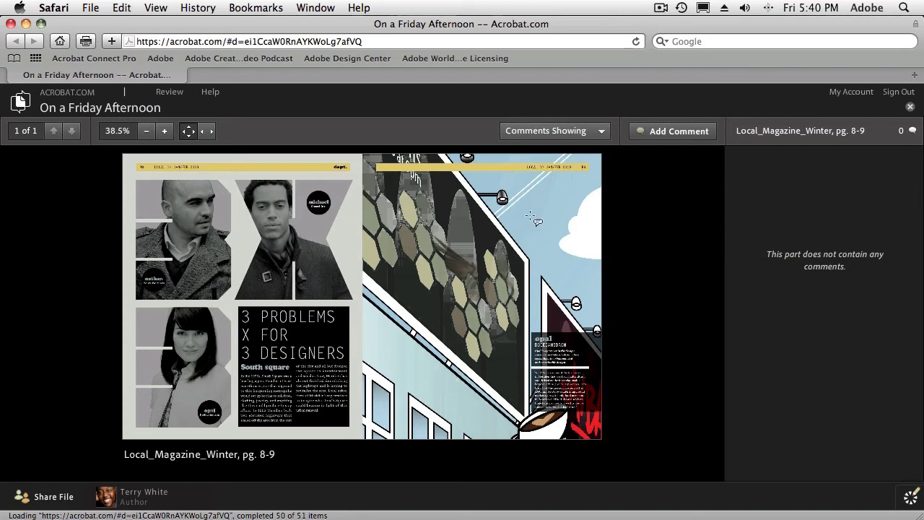
# Step: Post comments 'Love the layout' on the spread, 'too dark' on the lamp, 'Love the cloud, make 2' on the cloud
pyautogui.click(657, 133)
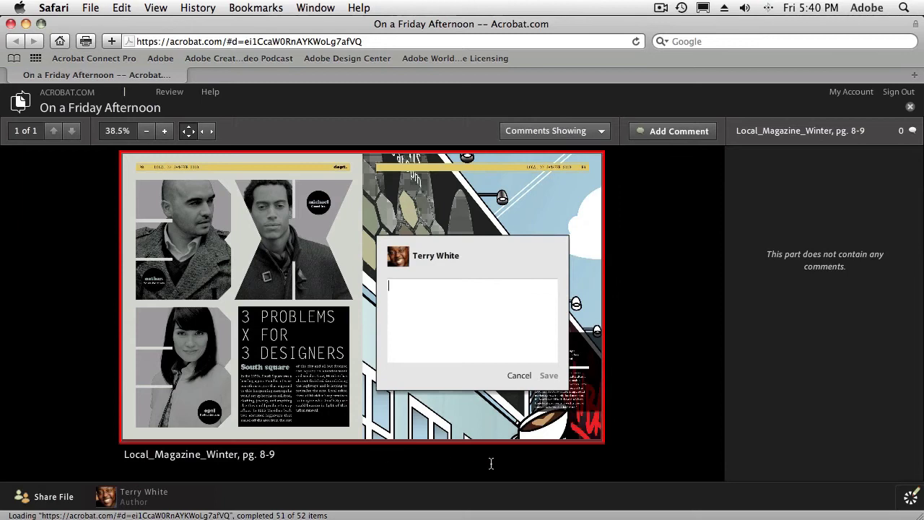
pyautogui.write('Love the layout')
pyautogui.click(548, 376)
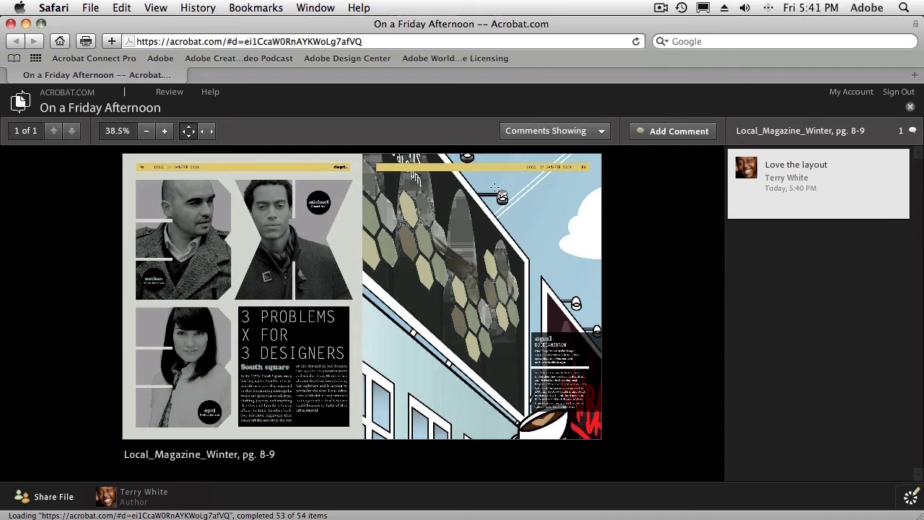
pyautogui.moveTo(493, 186); pyautogui.dragTo(516, 209)
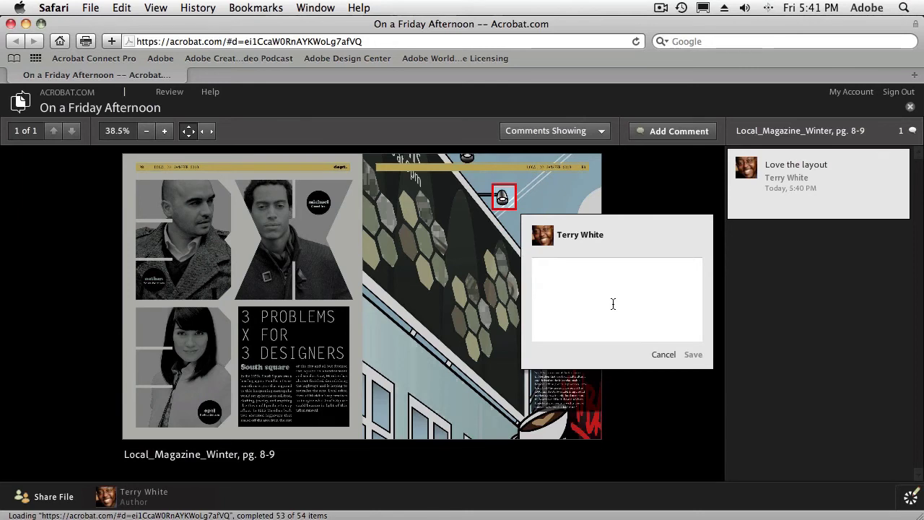
pyautogui.click(613, 304)
pyautogui.write('too dark')
pyautogui.click(692, 354)
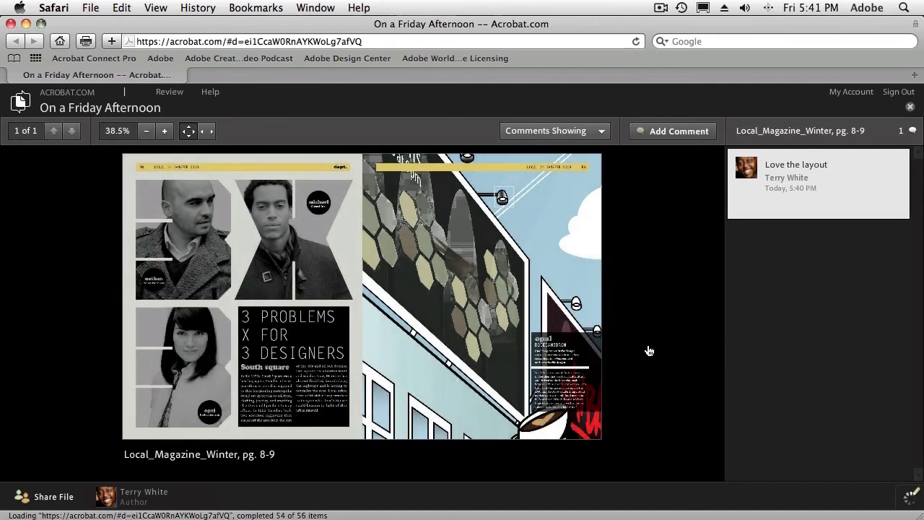
pyautogui.click(563, 244)
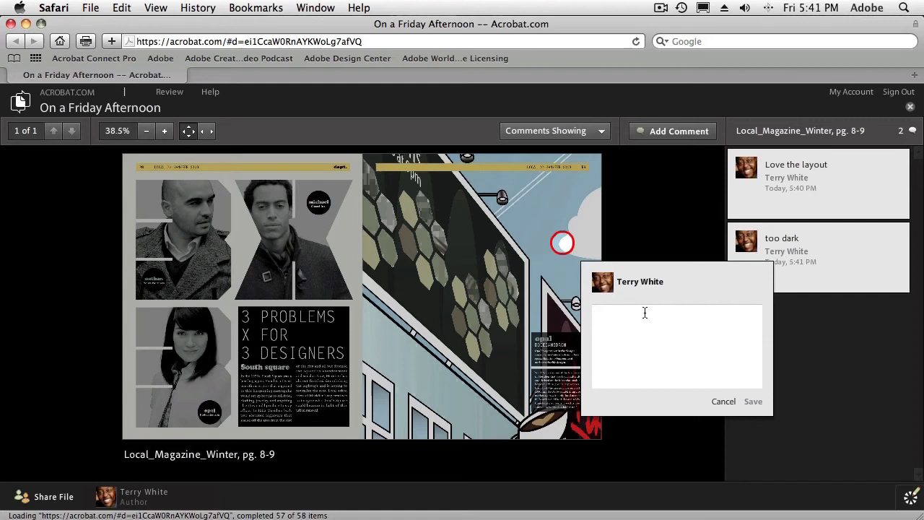
pyautogui.write('Love the c')
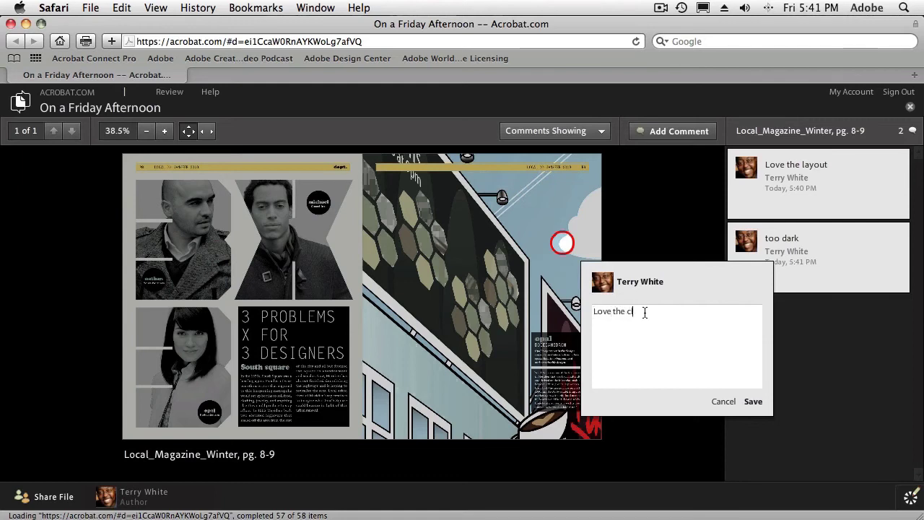
pyautogui.write('loud, make 2')
pyautogui.click(753, 401)
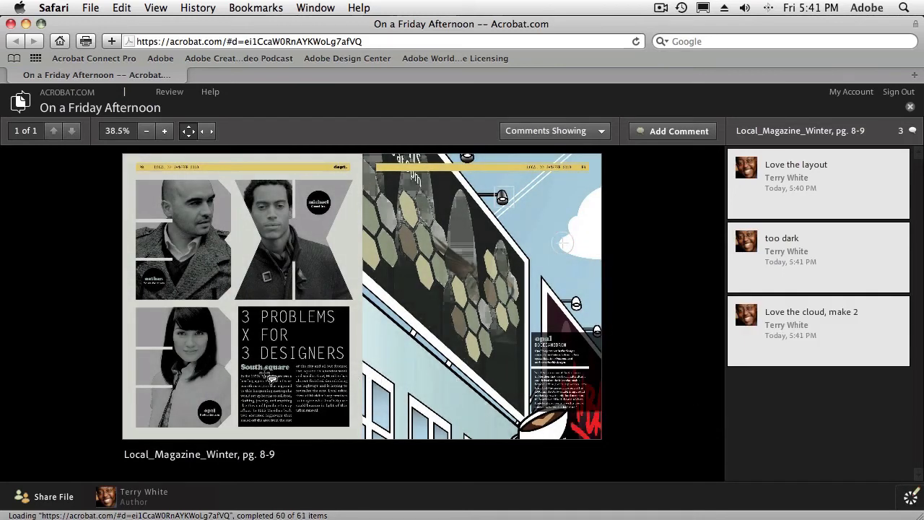
# Step: Zoom in on the South square text, highlight its opening passage and save a 'Too wordy' comment
pyautogui.click(165, 132)
pyautogui.click(165, 132)
pyautogui.click(165, 131)
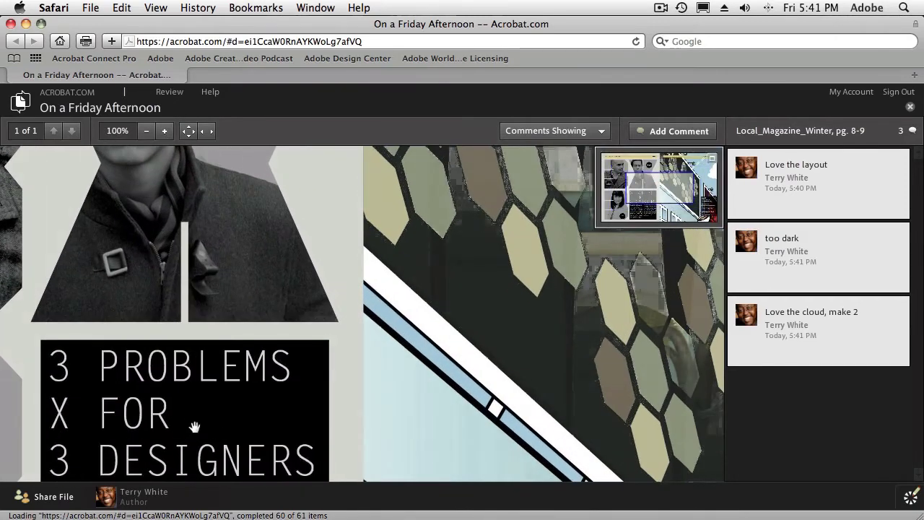
pyautogui.moveTo(143, 371); pyautogui.dragTo(333, 289)
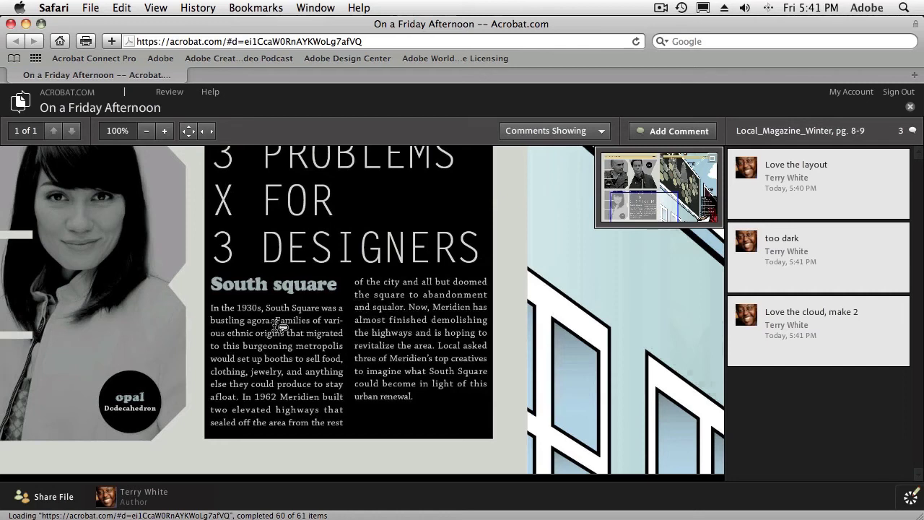
pyautogui.moveTo(275, 318); pyautogui.dragTo(278, 399)
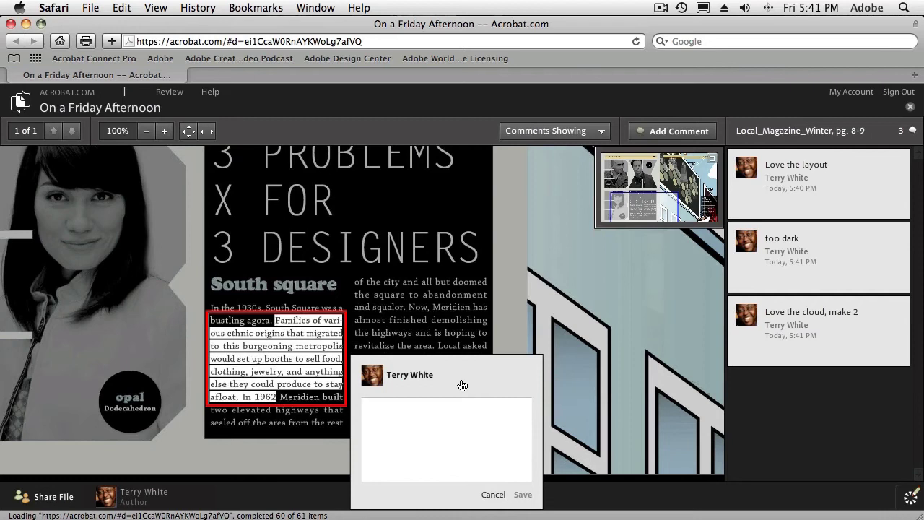
pyautogui.write('Too wordy')
pyautogui.click(522, 496)
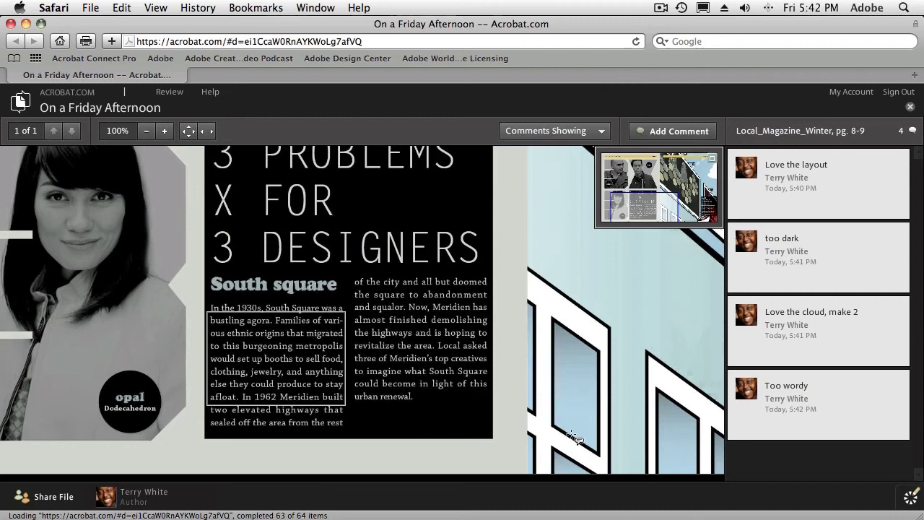
# Step: Back in InDesign, list the page's review comments and expand the 'too dark' comment
pyautogui.press('super+Tab')
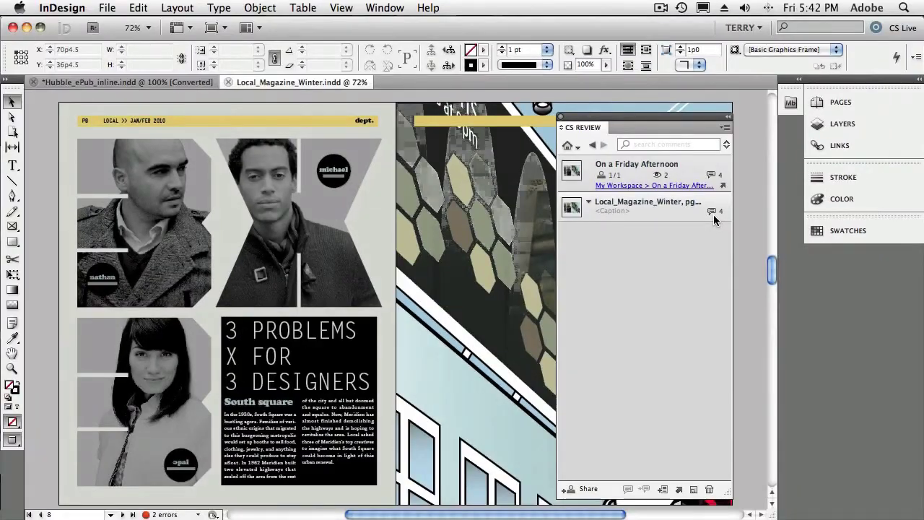
pyautogui.click(712, 213)
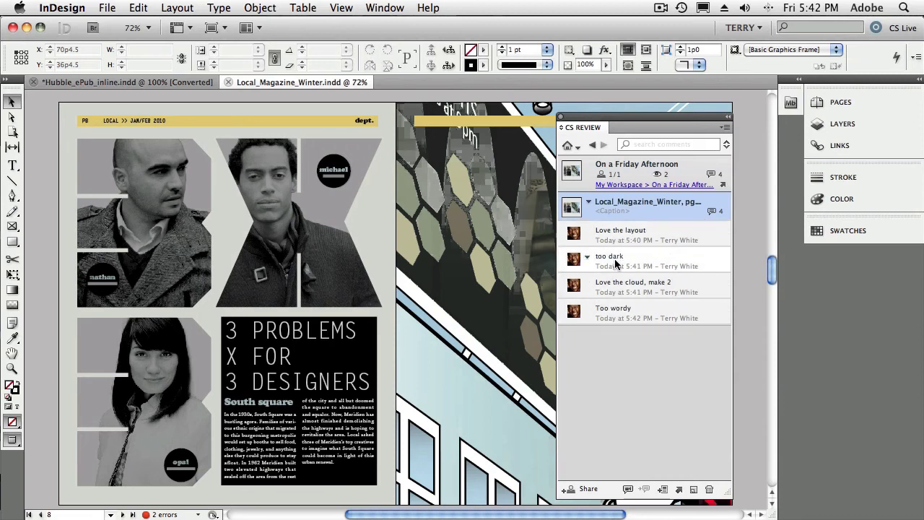
pyautogui.rightClick(585, 261)
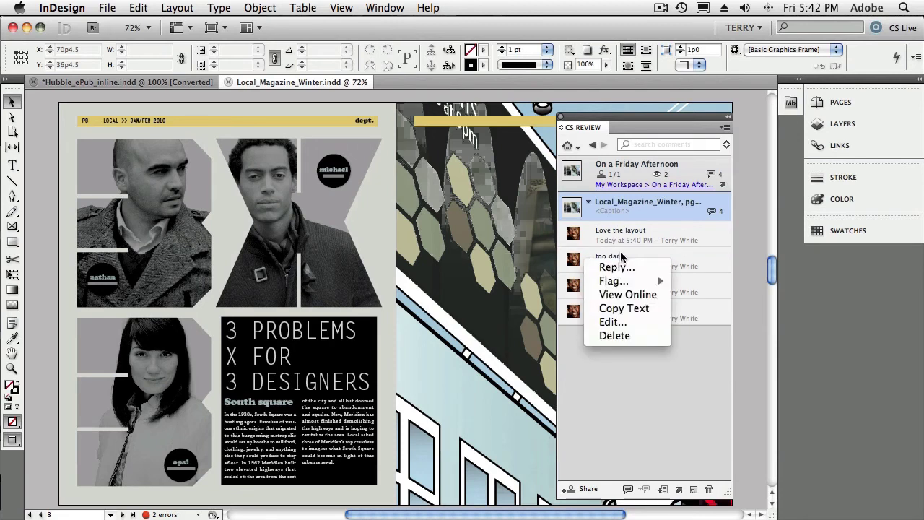
pyautogui.click(617, 258)
pyautogui.click(616, 258)
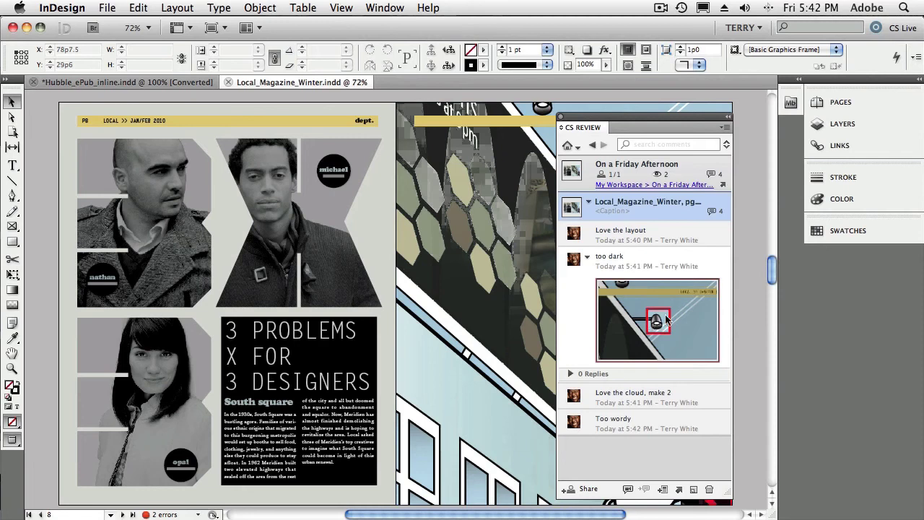
# Step: Scroll down through the later spreads to page 18 with the city skyline photo
pyautogui.scroll(-5, 745, 257)
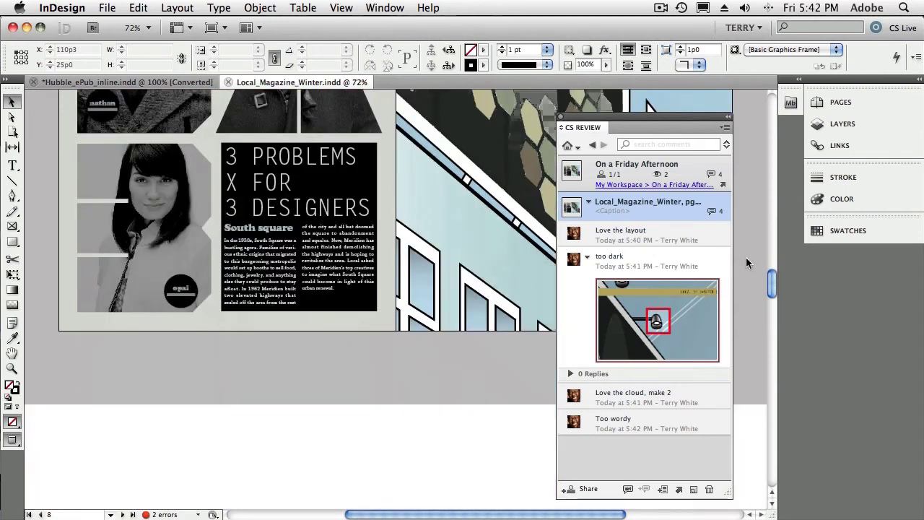
pyautogui.scroll(-5, 745, 257)
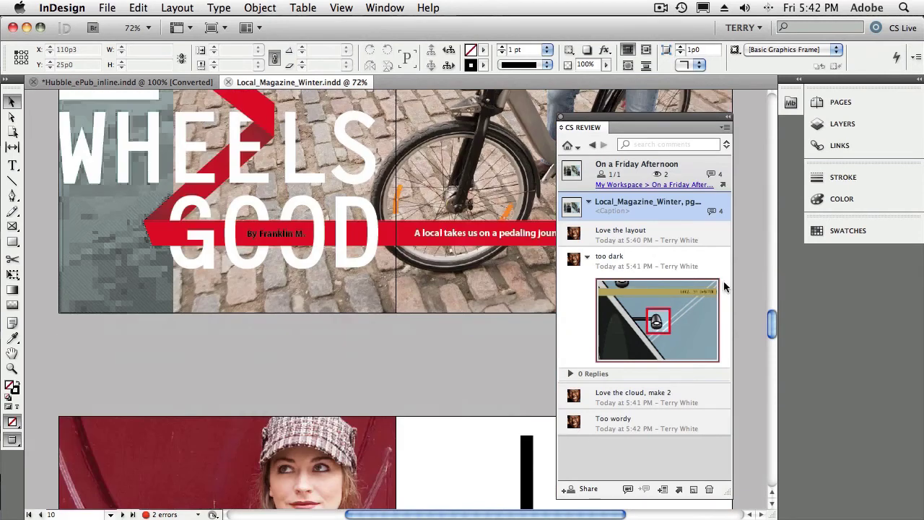
pyautogui.scroll(-5, 723, 280)
pyautogui.scroll(-5, 657, 327)
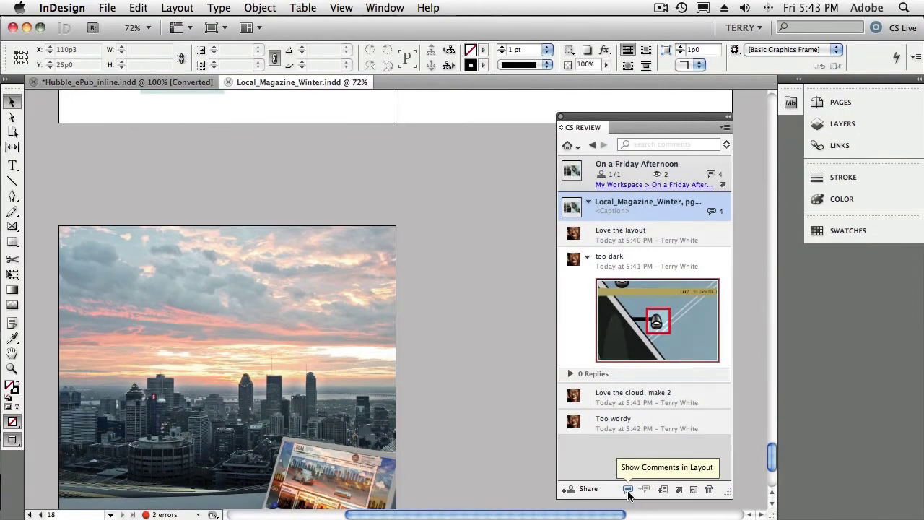
# Step: Show comments in the layout, jump to the 'too dark' artwork, and switch to Normal screen mode
pyautogui.click(628, 491)
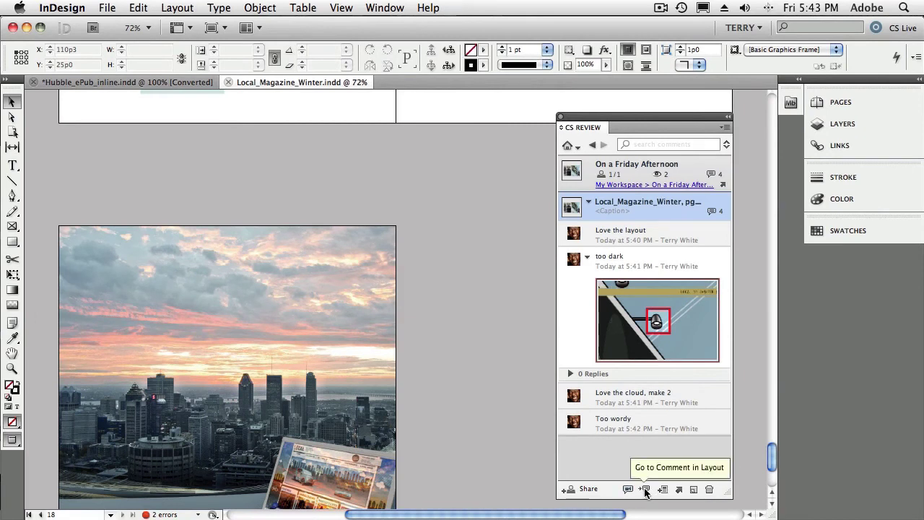
pyautogui.click(645, 490)
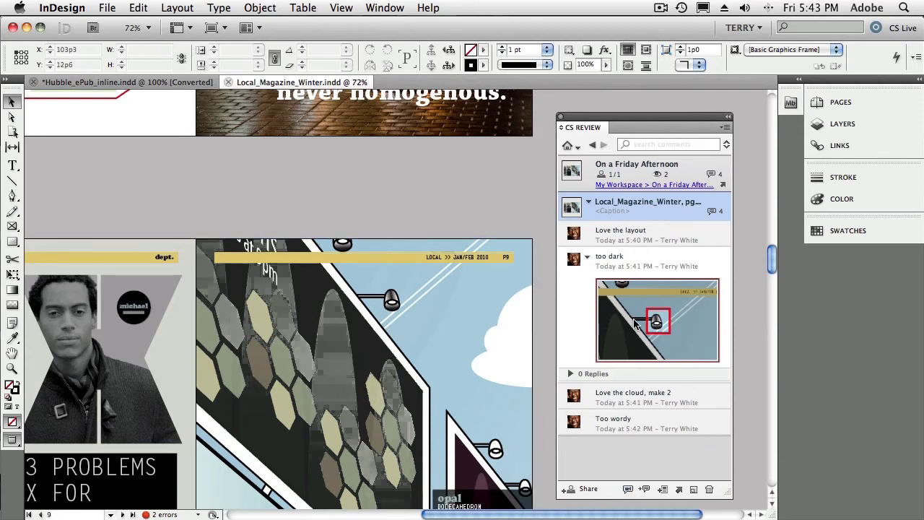
pyautogui.click(415, 316)
pyautogui.click(362, 7)
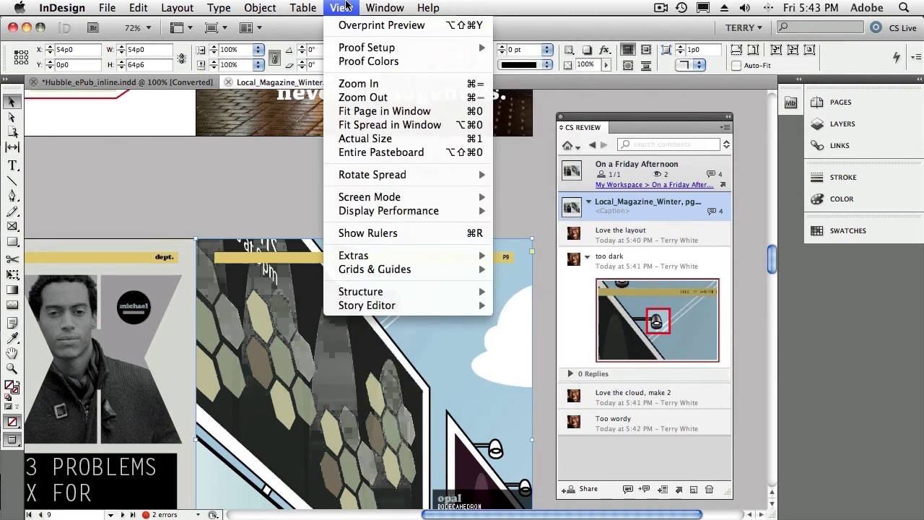
pyautogui.click(345, 6)
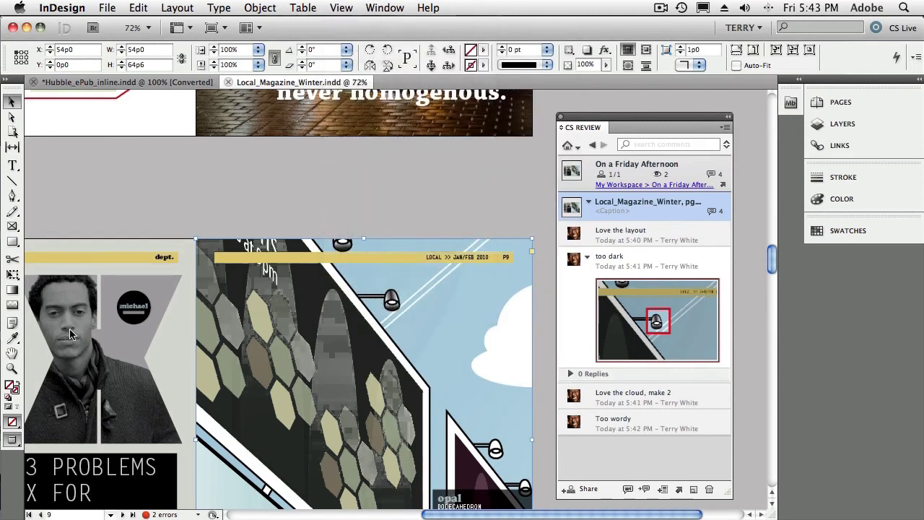
pyautogui.click(12, 442)
pyautogui.click(51, 439)
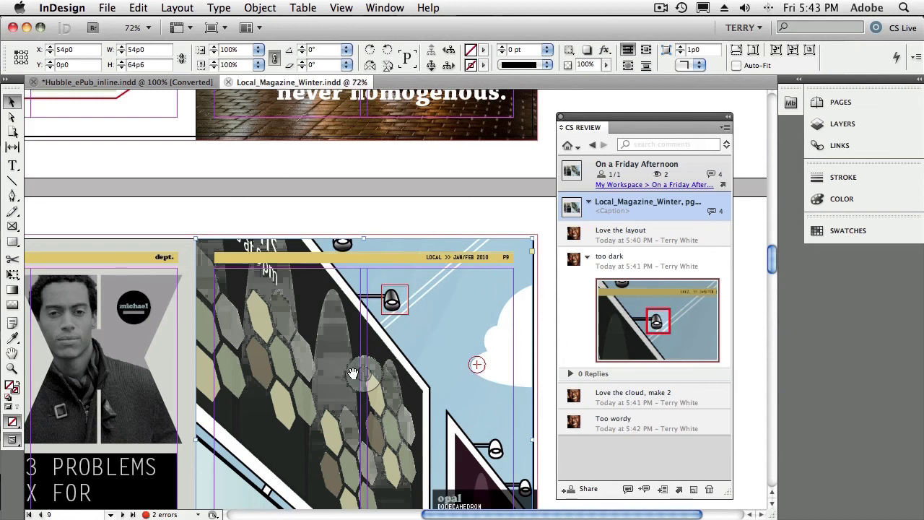
# Step: Expand the 'Too wordy' comment and jump to its South square passage on page 8
pyautogui.scroll(-2, 352, 371)
pyautogui.scroll(-10, 352, 372)
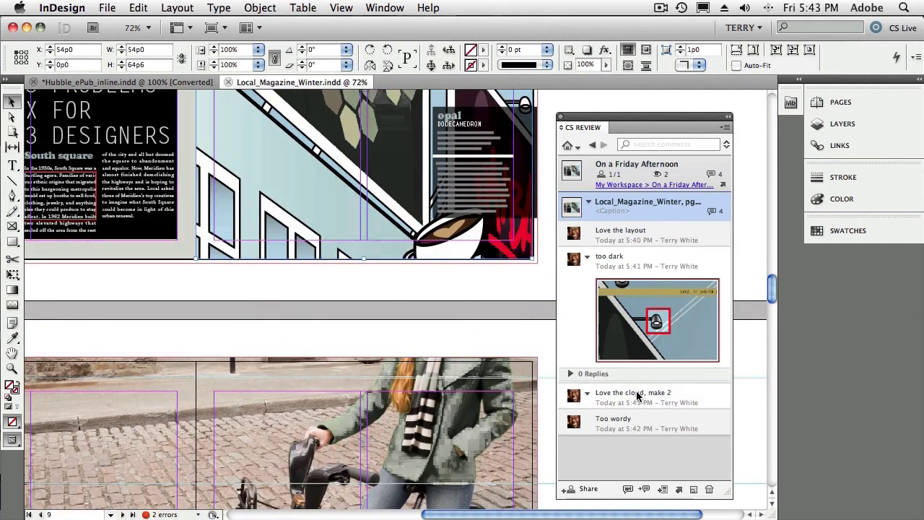
pyautogui.click(617, 425)
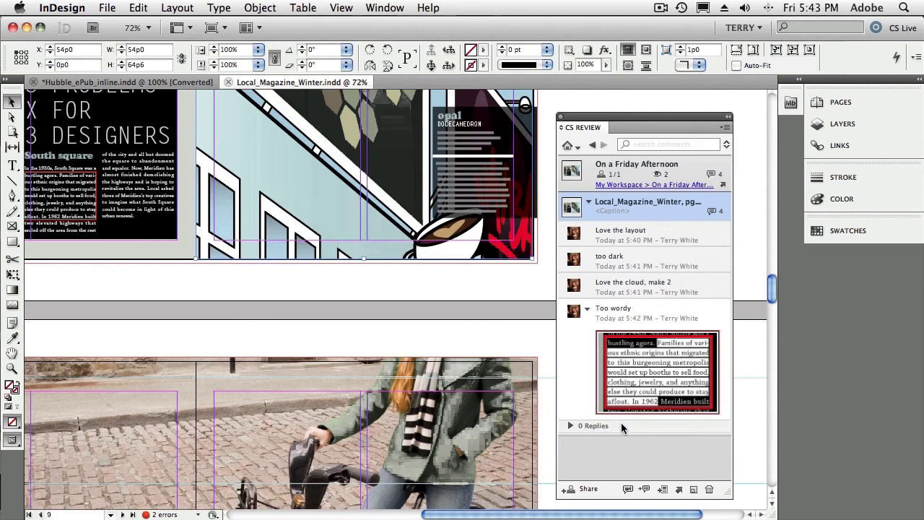
pyautogui.click(641, 489)
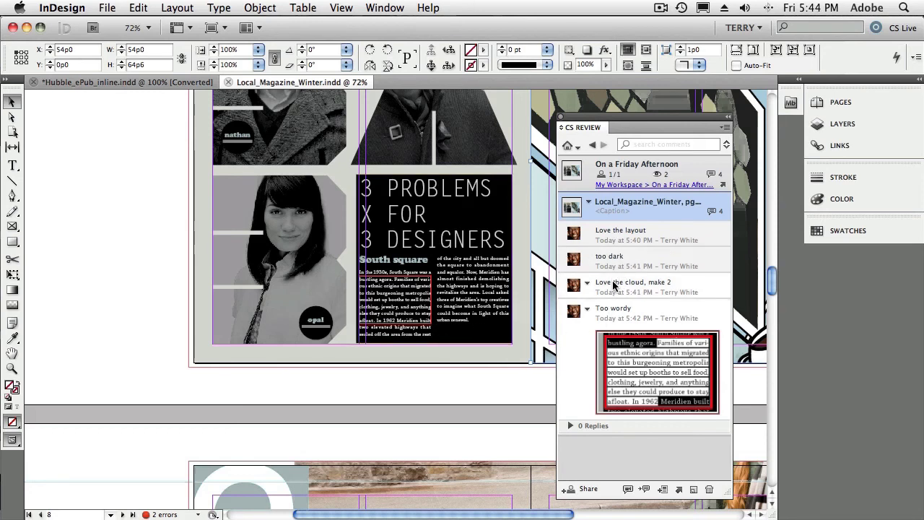
# Step: Reply 'Sorry, it's what the client wants.' to the 'too dark' comment and save it
pyautogui.rightClick(588, 262)
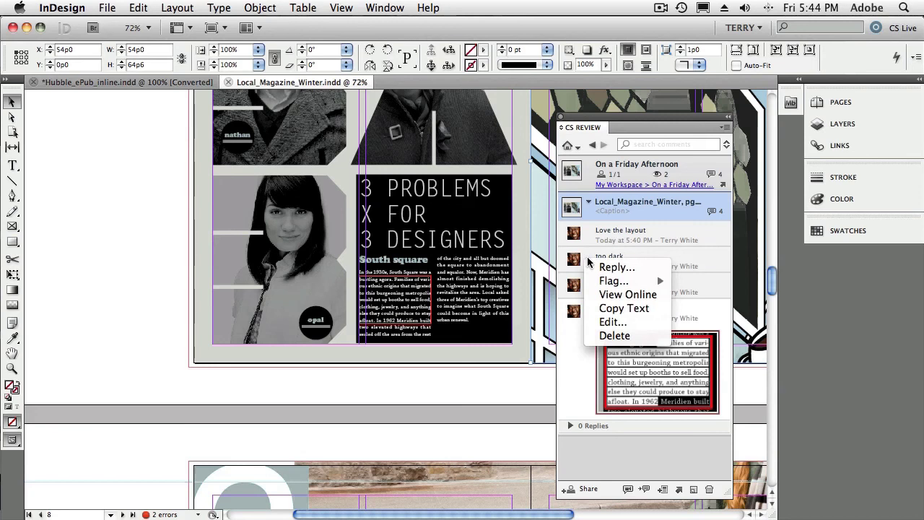
pyautogui.click(612, 267)
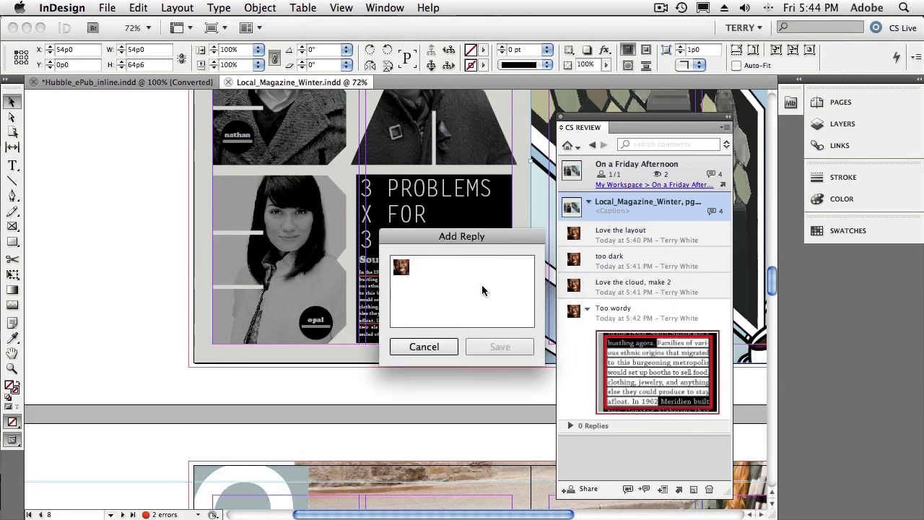
pyautogui.write("Sorry, it's")
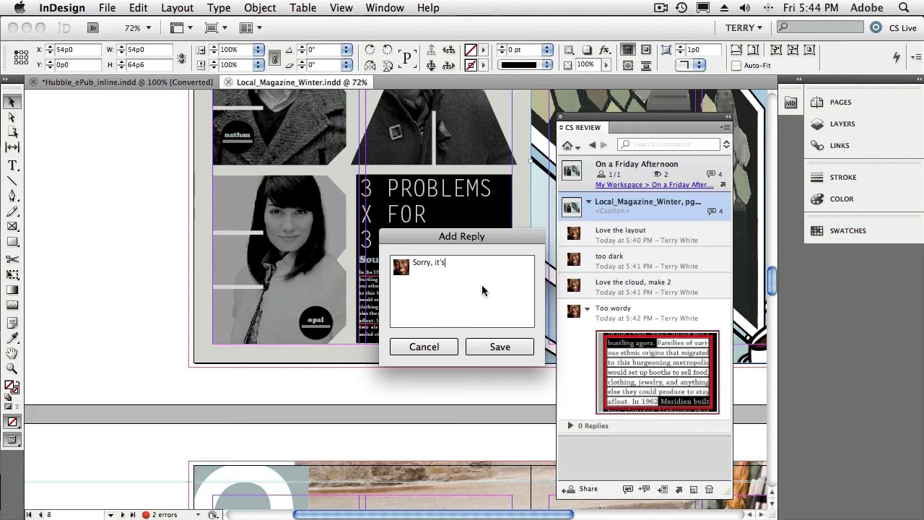
pyautogui.write(' what the client wants.')
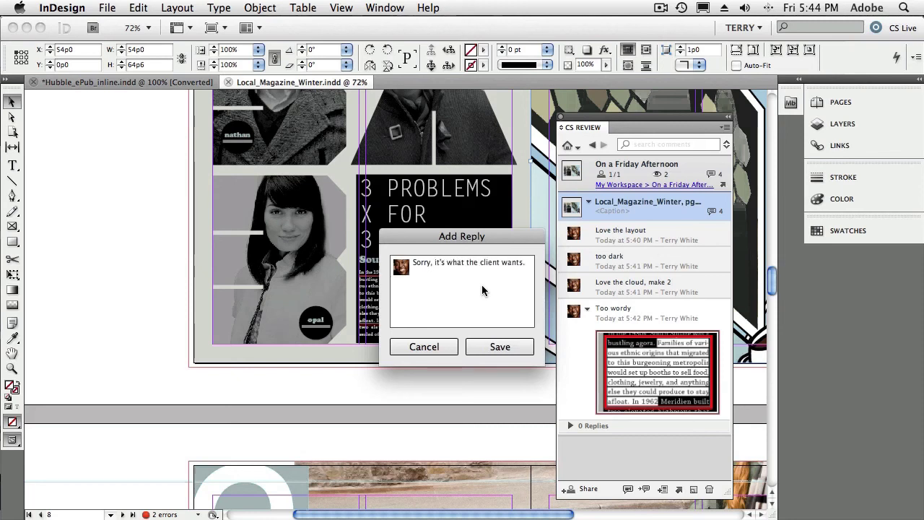
pyautogui.click(500, 348)
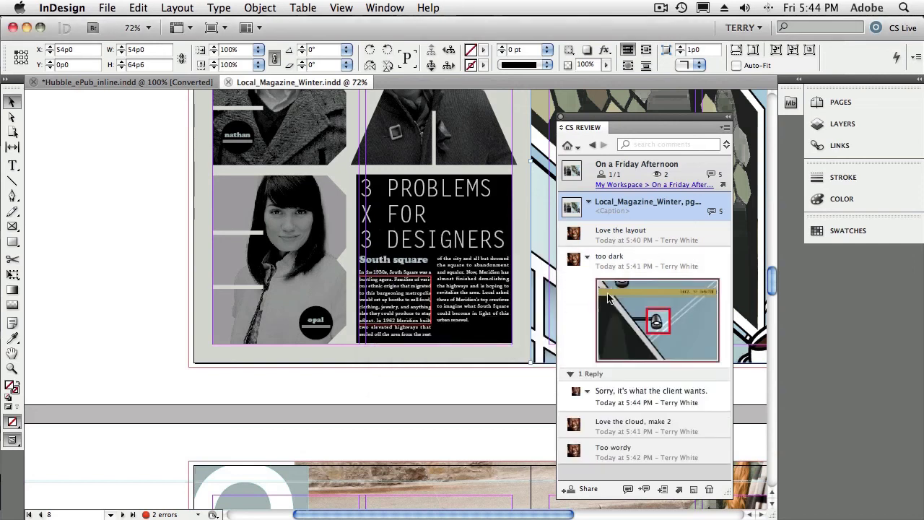
# Step: Flag the 'Love the layout' comment as Approved with the note 'Thanks!'
pyautogui.click(608, 245)
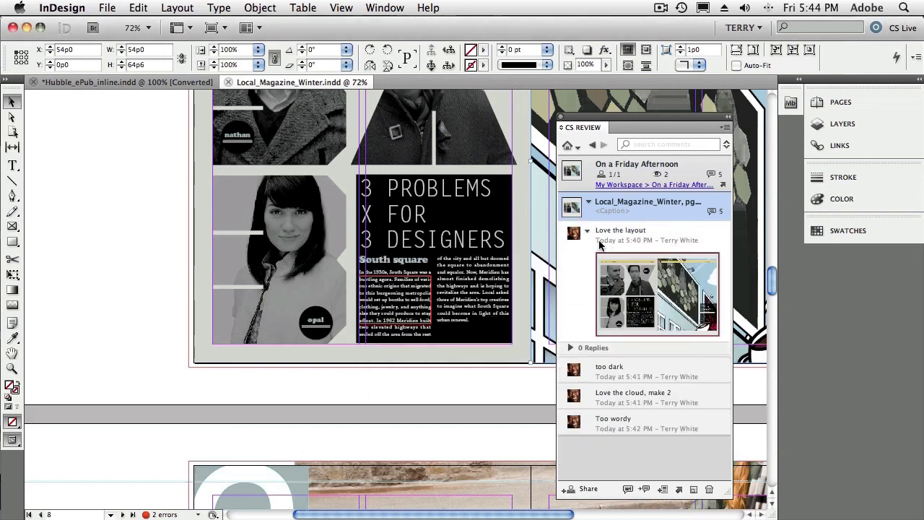
pyautogui.rightClick(592, 246)
pyautogui.moveTo(613, 255)
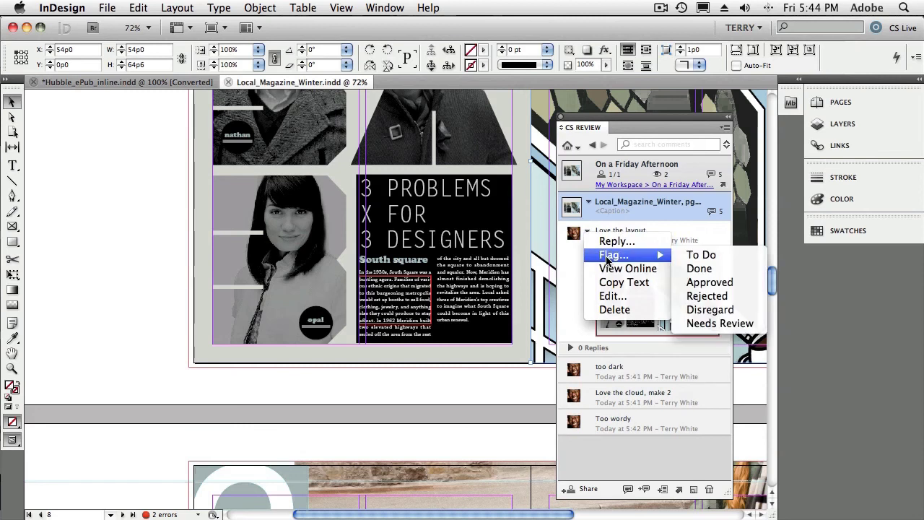
pyautogui.click(701, 282)
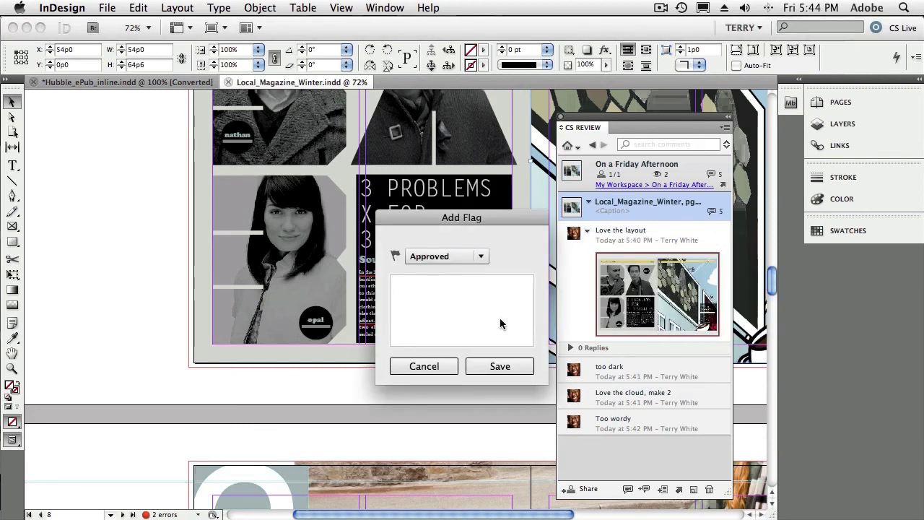
pyautogui.write('Thanks!')
# Step: Save the Approved flag, then expand the synced reply under 'too dark' on Acrobat.com
pyautogui.click(507, 366)
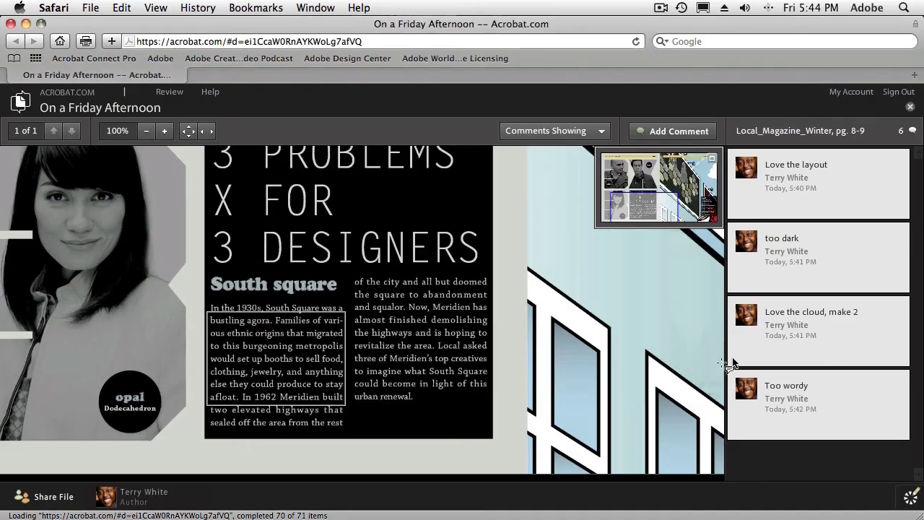
pyautogui.click(754, 390)
pyautogui.click(767, 261)
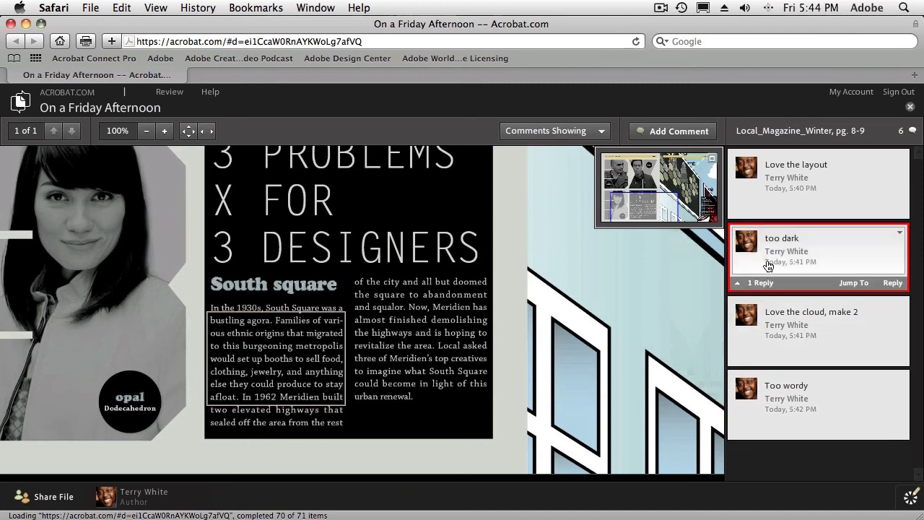
pyautogui.click(755, 283)
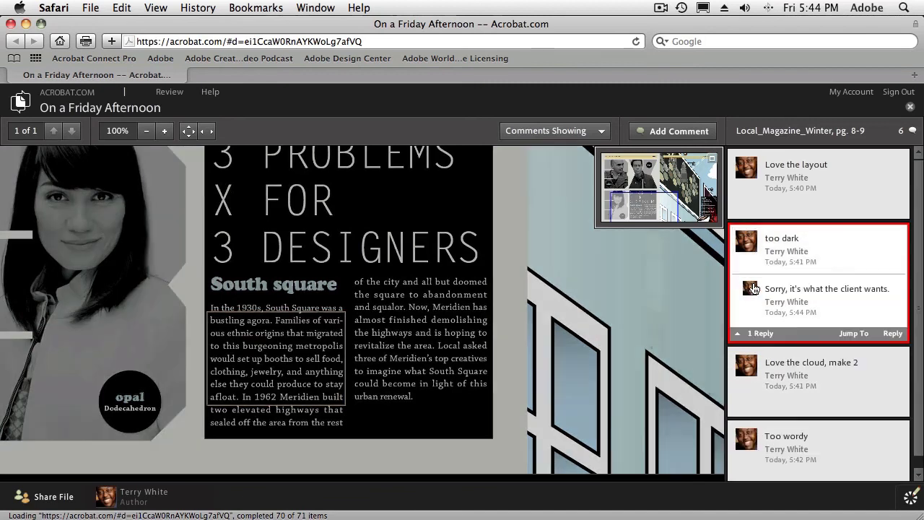